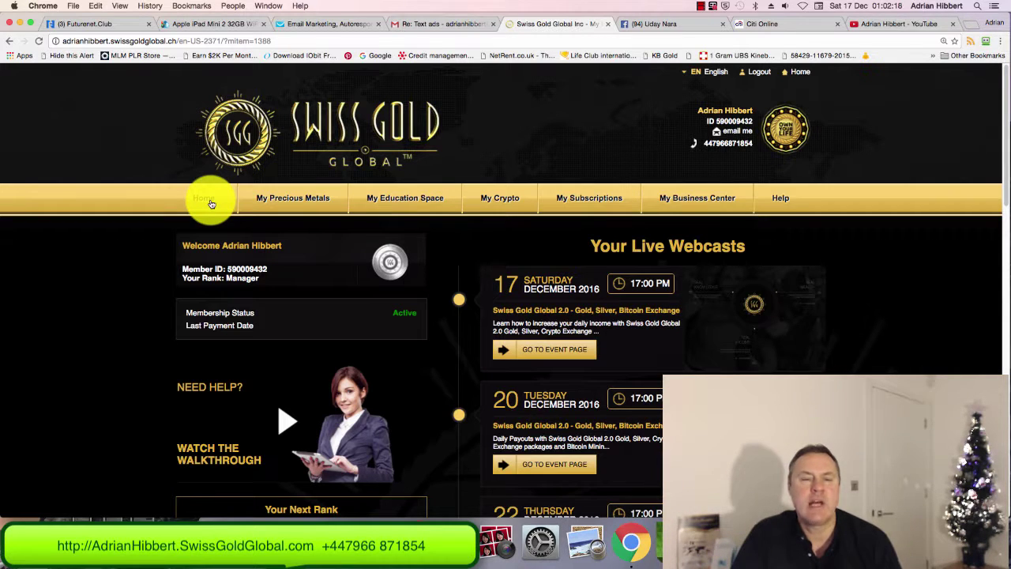
Step: Open the single purchases page in the My Precious Metals area
{"action": "mouse_move", "coordinate": [248, 198]}
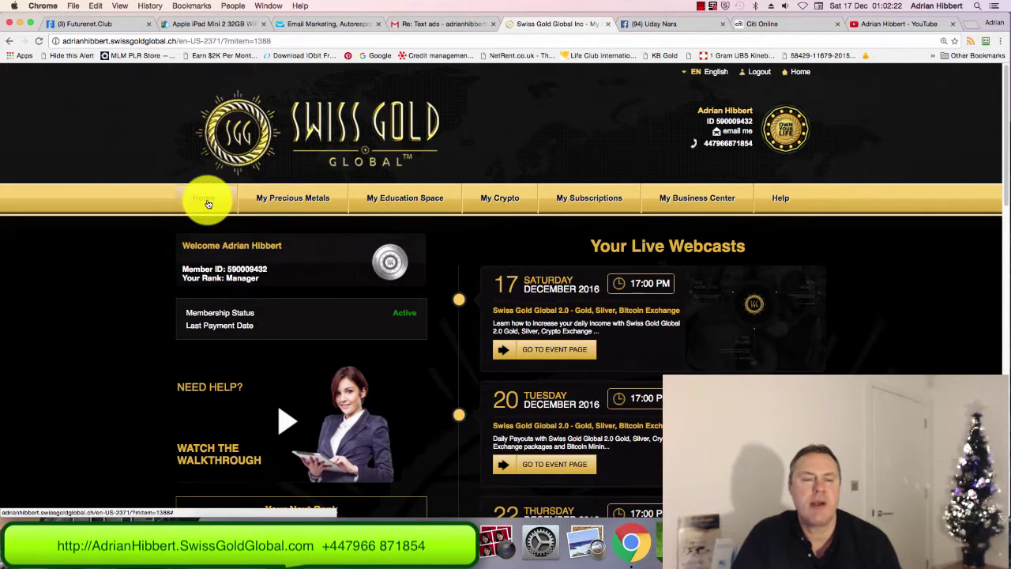
{"action": "mouse_move", "coordinate": [330, 207]}
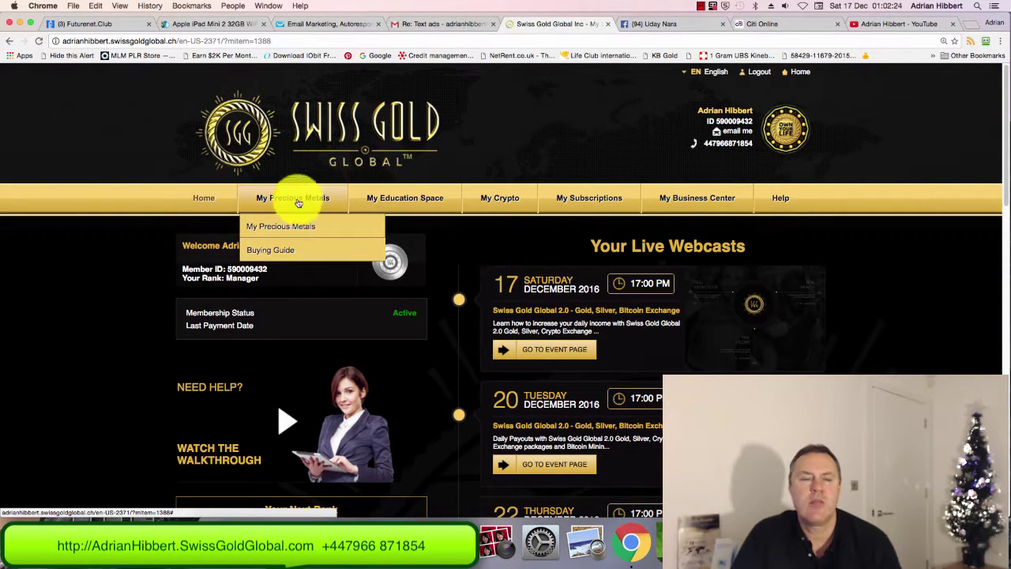
{"action": "left_click", "coordinate": [292, 227]}
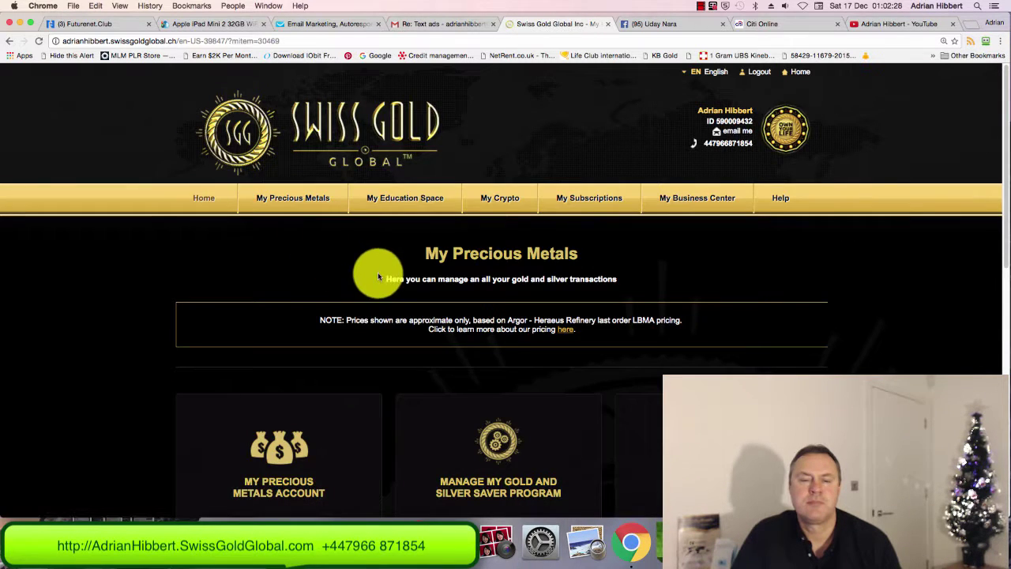
{"action": "scroll", "coordinate": [495, 318], "scroll_direction": "down", "scroll_amount": 5}
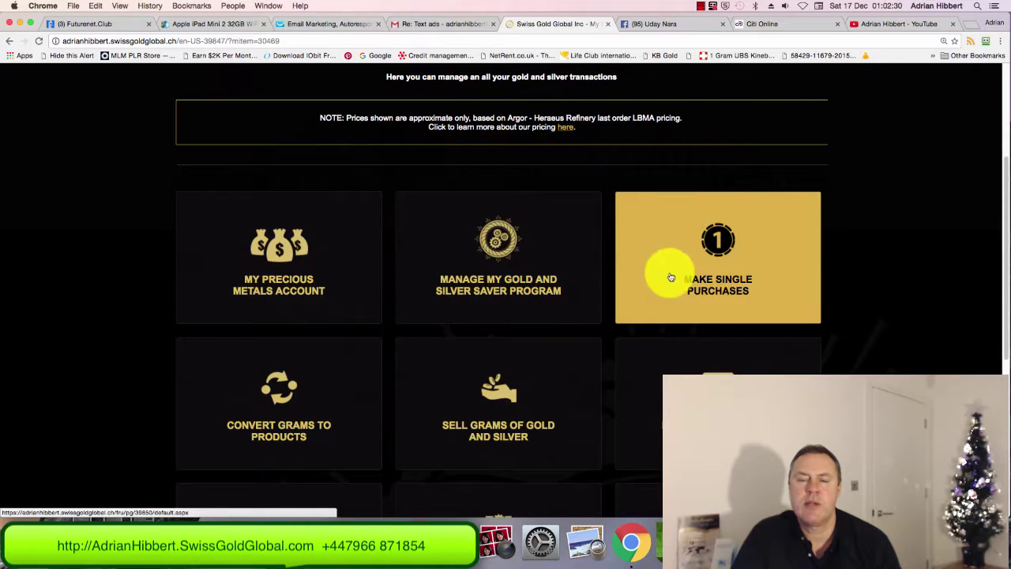
{"action": "left_click", "coordinate": [713, 281]}
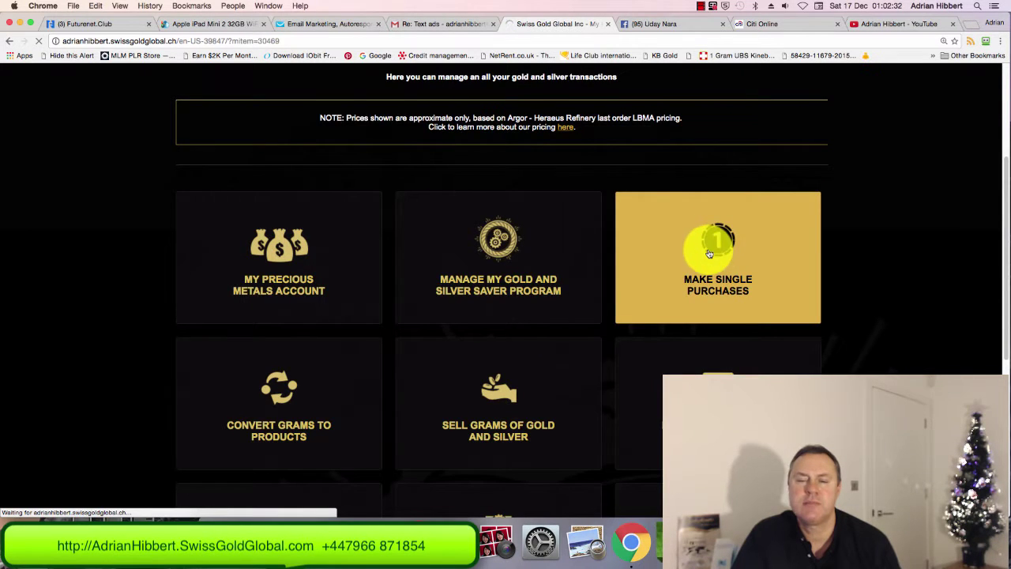
Step: Review the last gold and silver prices and the gift certificate option, leaving Pay with Credit Card or Bank Wire selected
{"action": "scroll", "coordinate": [590, 258], "scroll_direction": "down", "scroll_amount": 1}
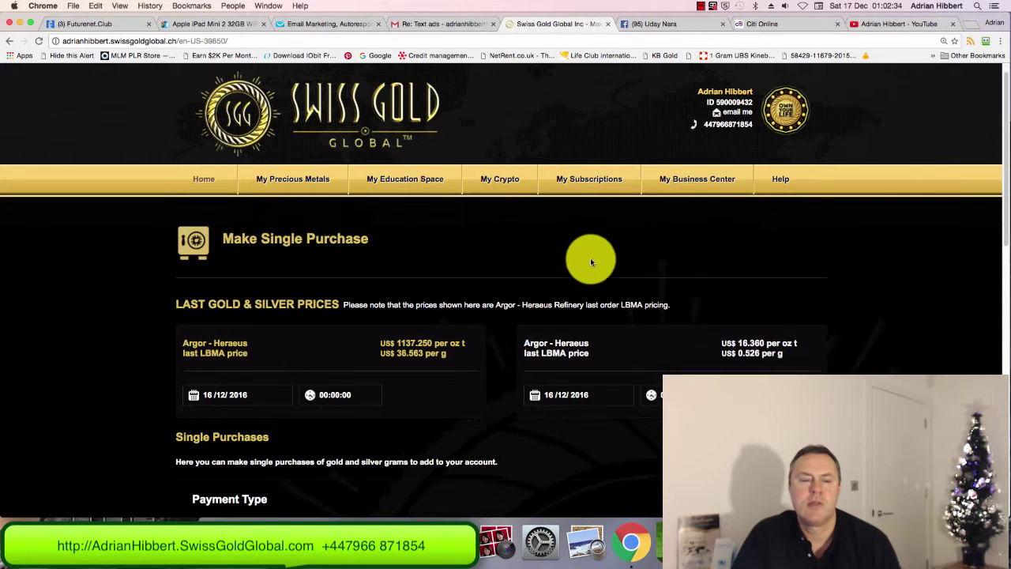
{"action": "scroll", "coordinate": [588, 259], "scroll_direction": "down", "scroll_amount": 1}
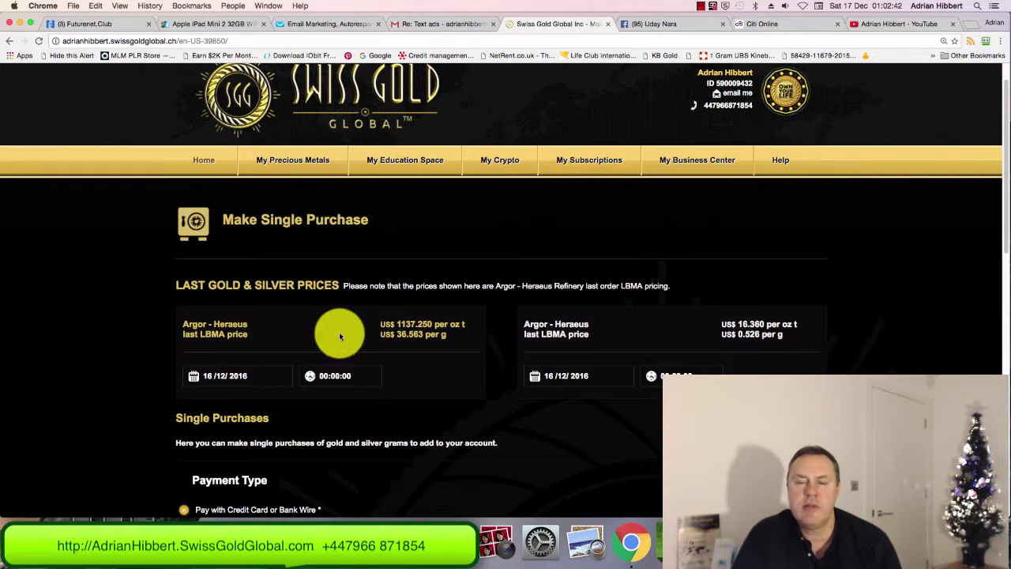
{"action": "scroll", "coordinate": [339, 331], "scroll_direction": "down", "scroll_amount": 2}
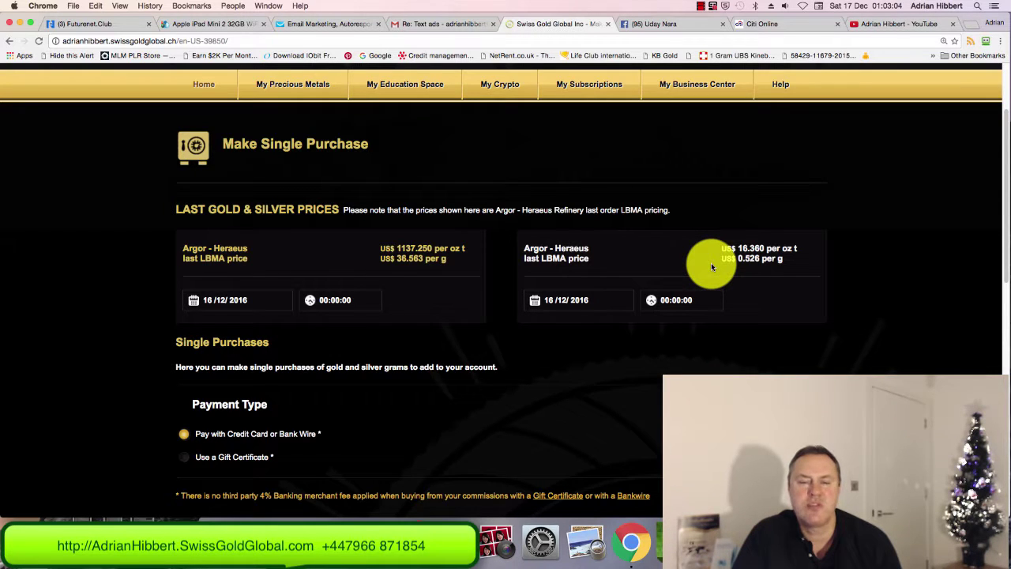
{"action": "scroll", "coordinate": [709, 264], "scroll_direction": "down", "scroll_amount": 3}
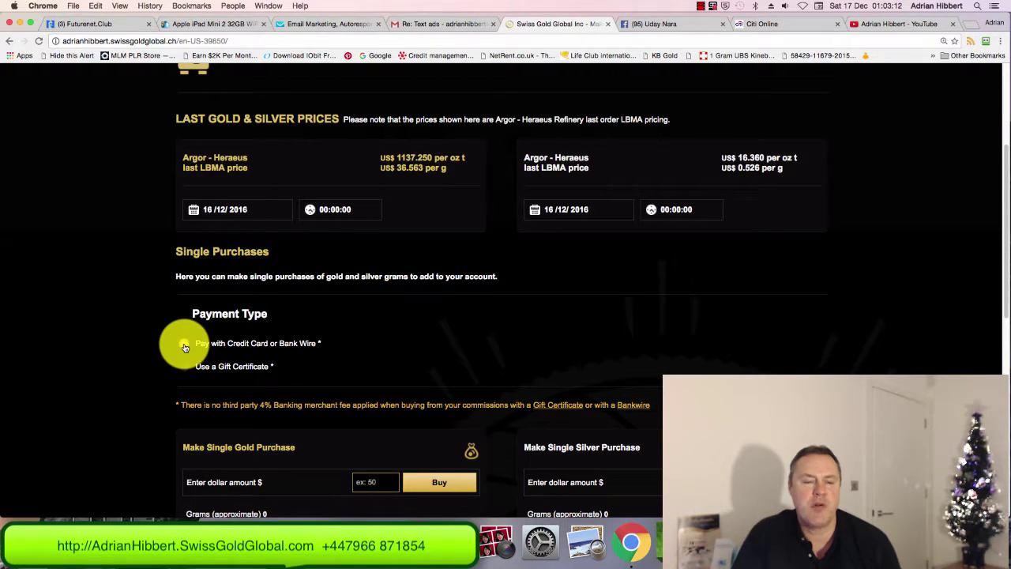
{"action": "left_click", "coordinate": [186, 368]}
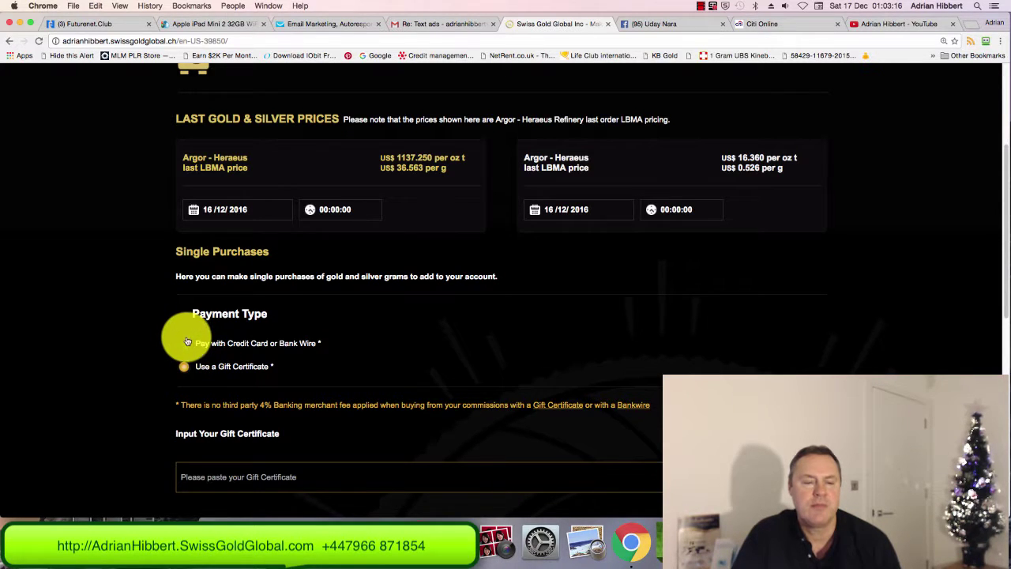
{"action": "left_click", "coordinate": [187, 342]}
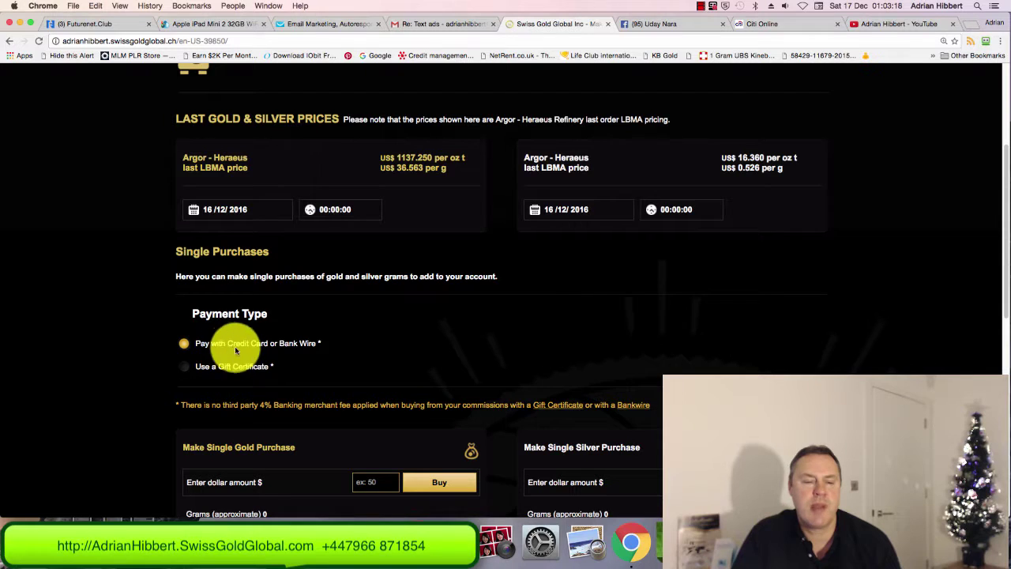
Step: Enter 800 dollars for a single silver purchase and start the order
{"action": "scroll", "coordinate": [393, 346], "scroll_direction": "down", "scroll_amount": 5}
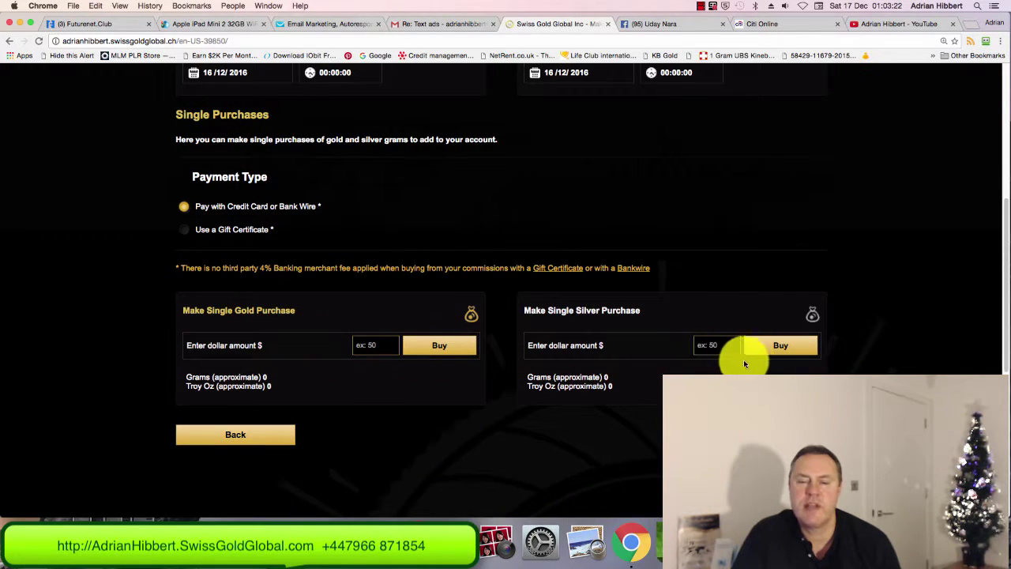
{"action": "left_click", "coordinate": [724, 347]}
{"action": "type", "text": "88"}
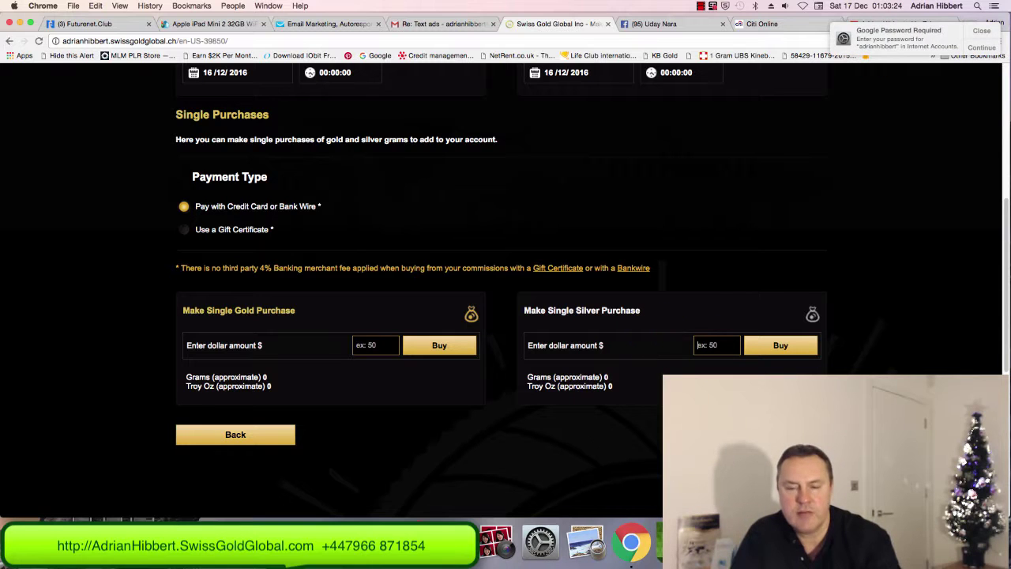
{"action": "key", "text": "BackSpace"}
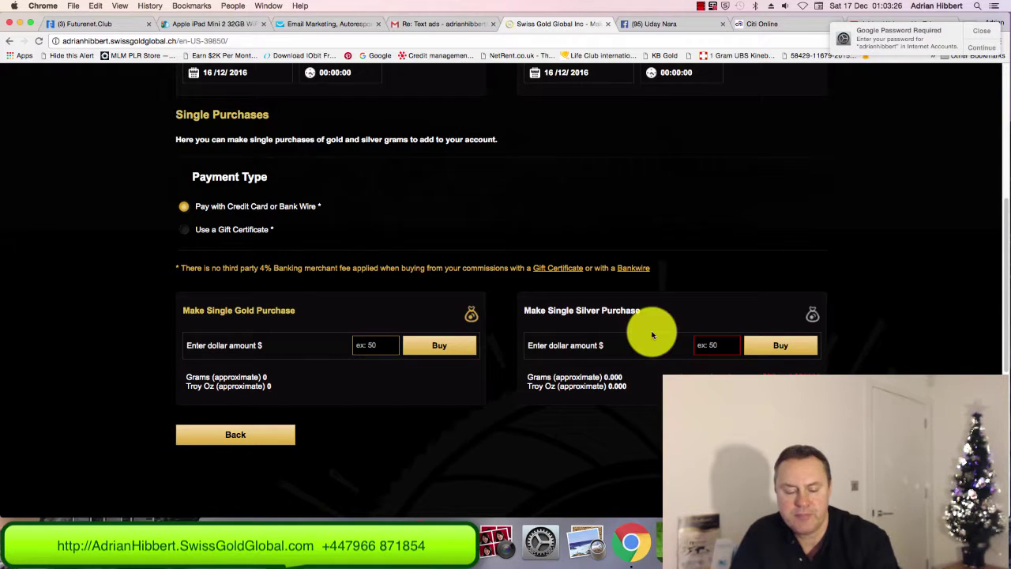
{"action": "type", "text": "00"}
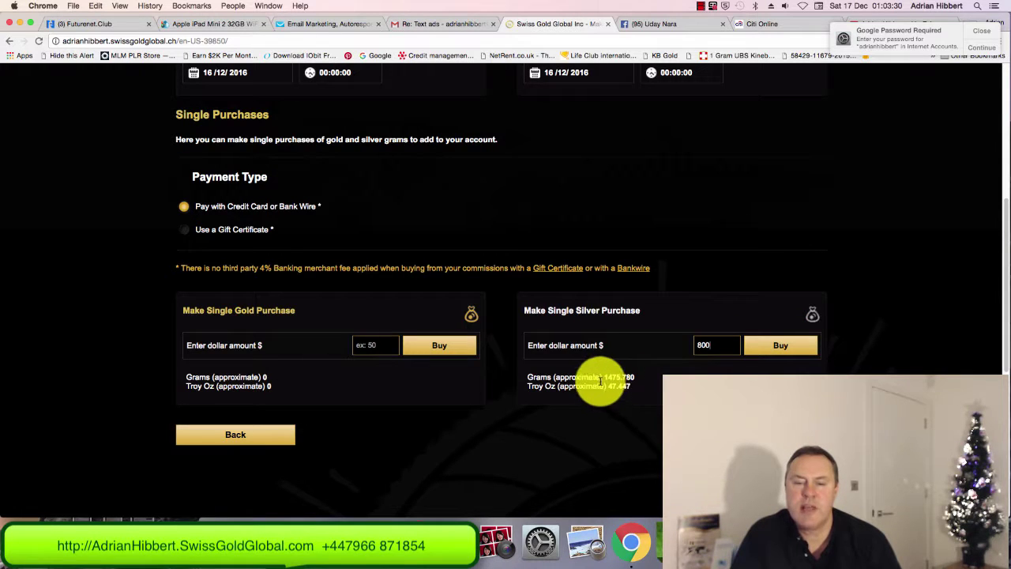
{"action": "left_click_drag", "start_coordinate": [606, 376], "coordinate": [630, 376]}
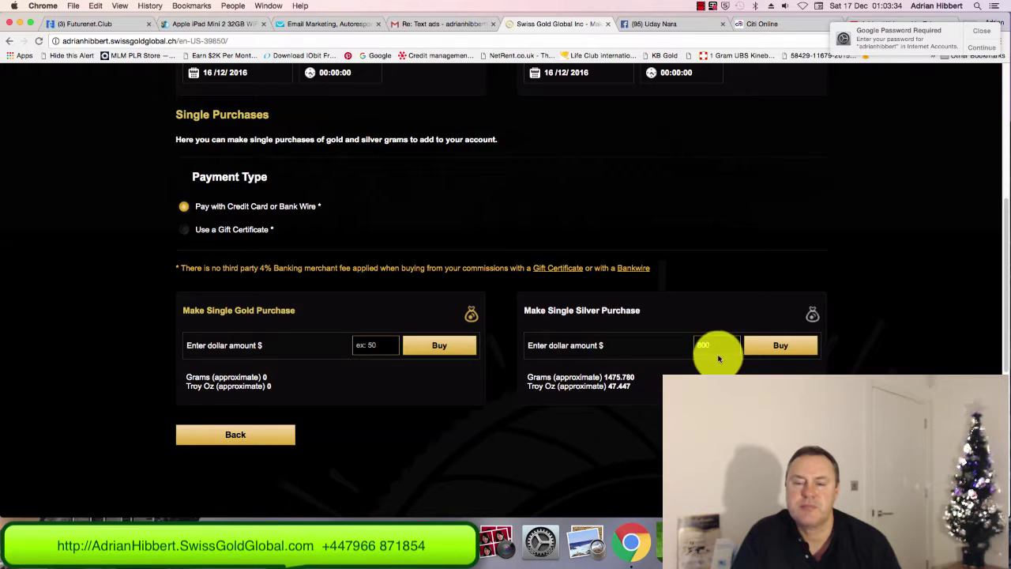
{"action": "left_click", "coordinate": [779, 347]}
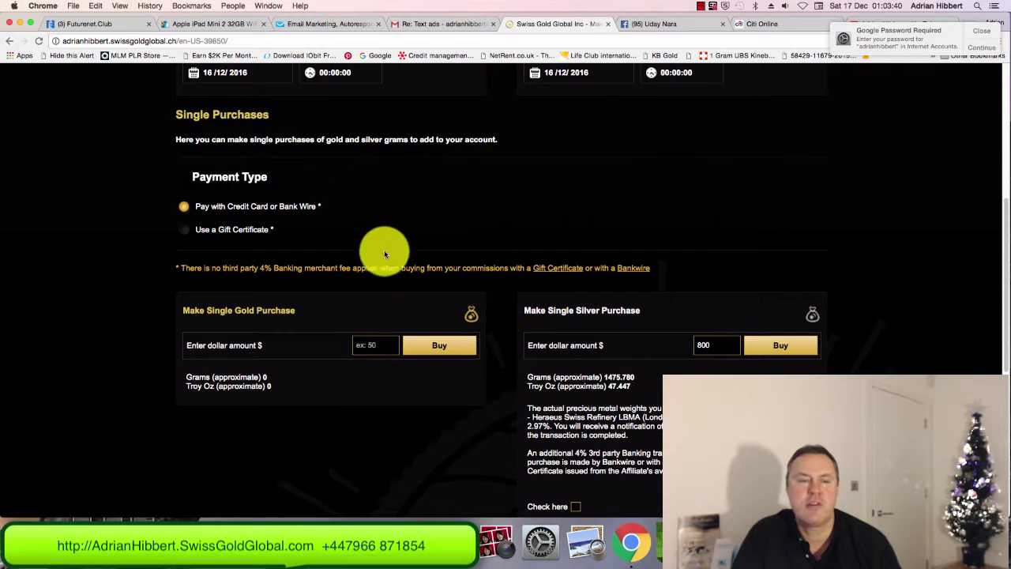
Step: Accept the silver purchase conditions, choose Bank Wire as the payment method and submit the order
{"action": "scroll", "coordinate": [751, 339], "scroll_direction": "down", "scroll_amount": 5}
{"action": "scroll", "coordinate": [758, 343], "scroll_direction": "up", "scroll_amount": 3}
{"action": "scroll", "coordinate": [718, 345], "scroll_direction": "up", "scroll_amount": 3}
{"action": "scroll", "coordinate": [717, 340], "scroll_direction": "down", "scroll_amount": 2}
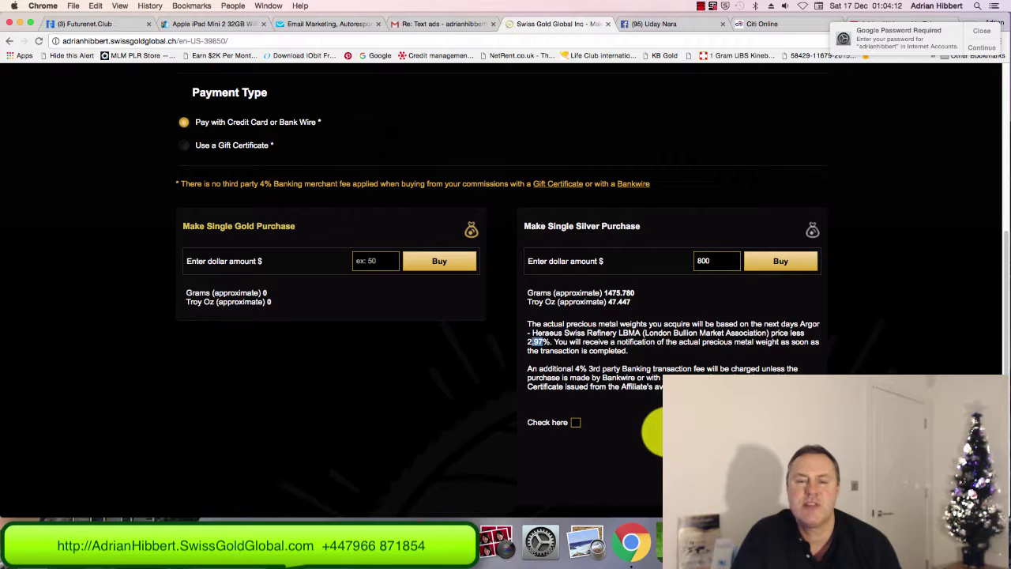
{"action": "left_click", "coordinate": [577, 426]}
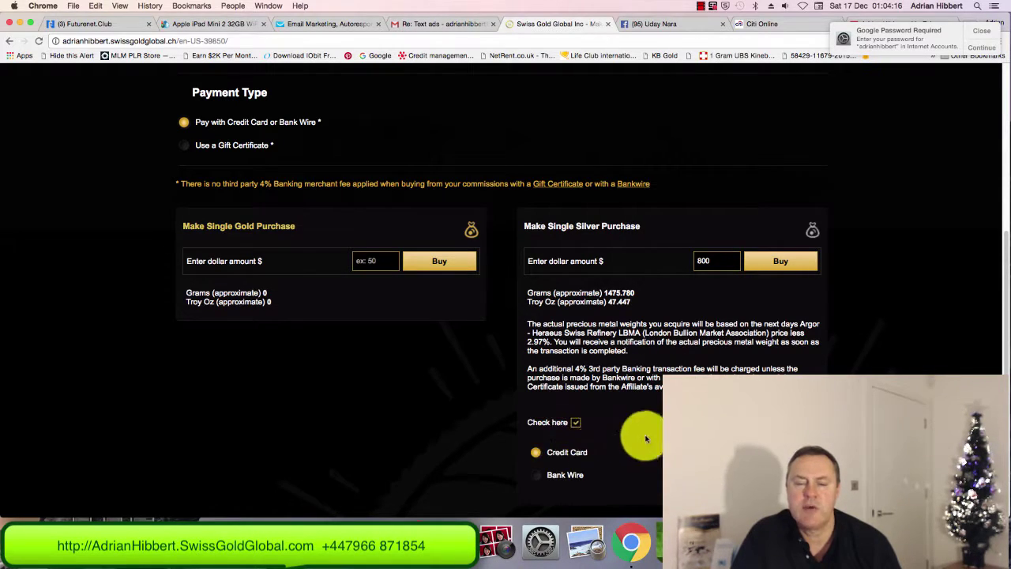
{"action": "scroll", "coordinate": [632, 430], "scroll_direction": "down", "scroll_amount": 5}
{"action": "scroll", "coordinate": [588, 375], "scroll_direction": "up", "scroll_amount": 4}
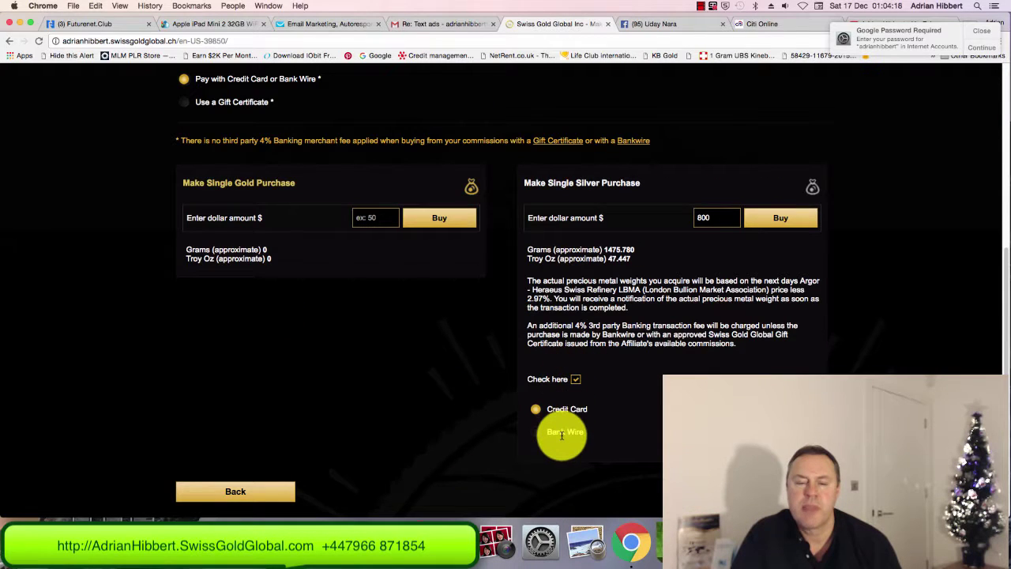
{"action": "left_click", "coordinate": [536, 433]}
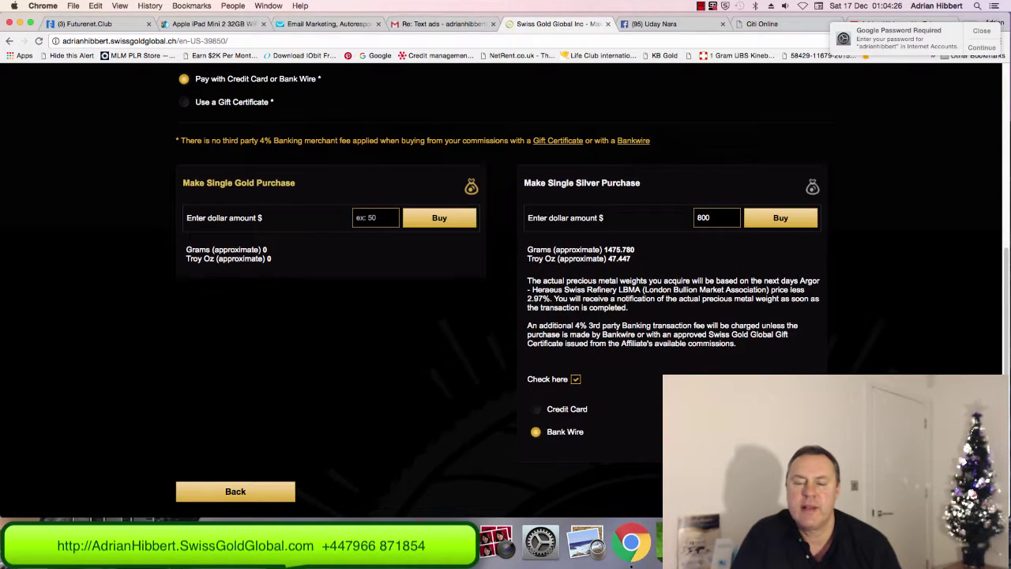
{"action": "left_click", "coordinate": [780, 217]}
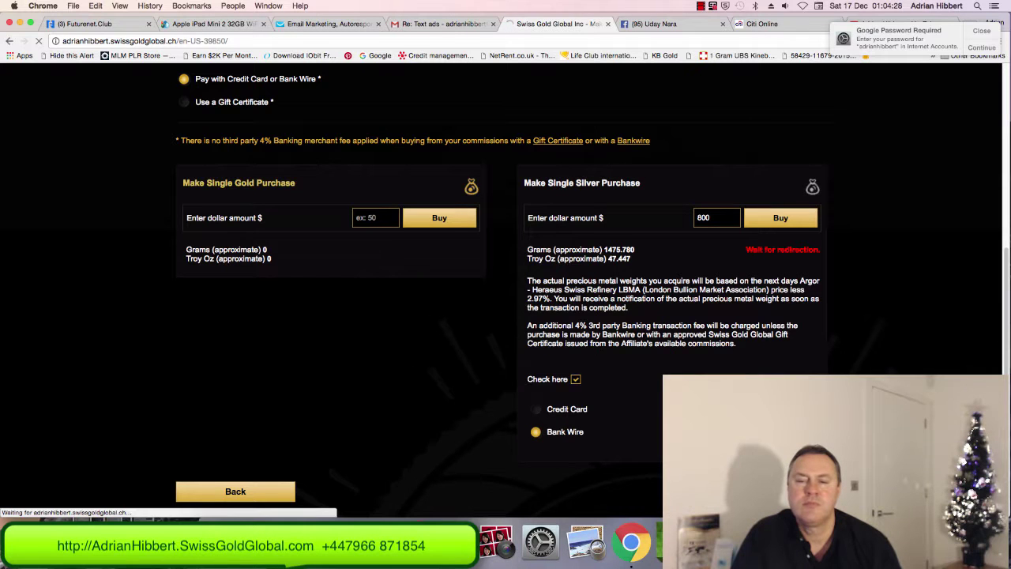
Step: Examine the bank wire instructions for the receiving bank details, the required member information and what to report to Member Services
{"action": "scroll", "coordinate": [621, 286], "scroll_direction": "down", "scroll_amount": 3}
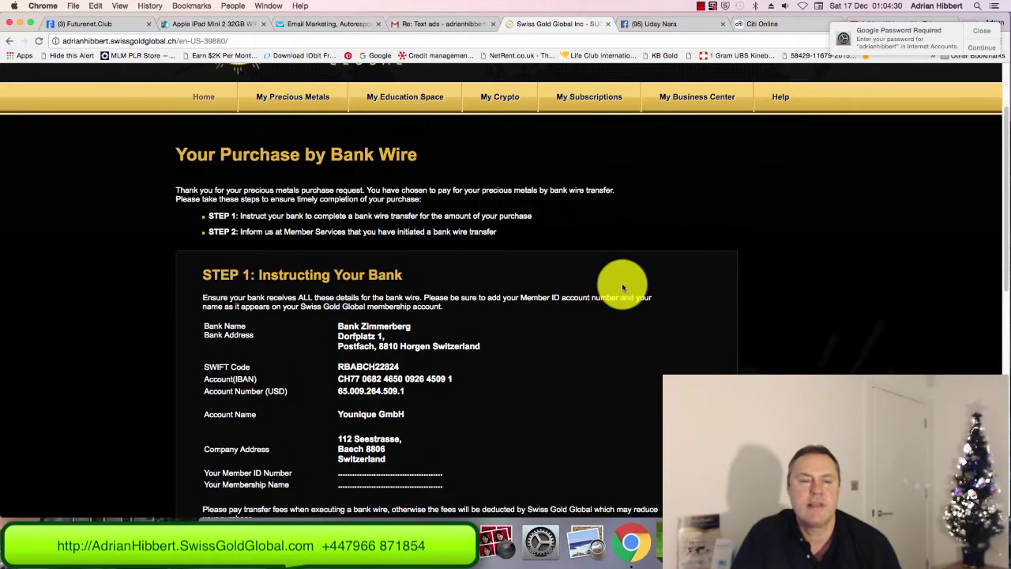
{"action": "scroll", "coordinate": [622, 286], "scroll_direction": "down", "scroll_amount": 2}
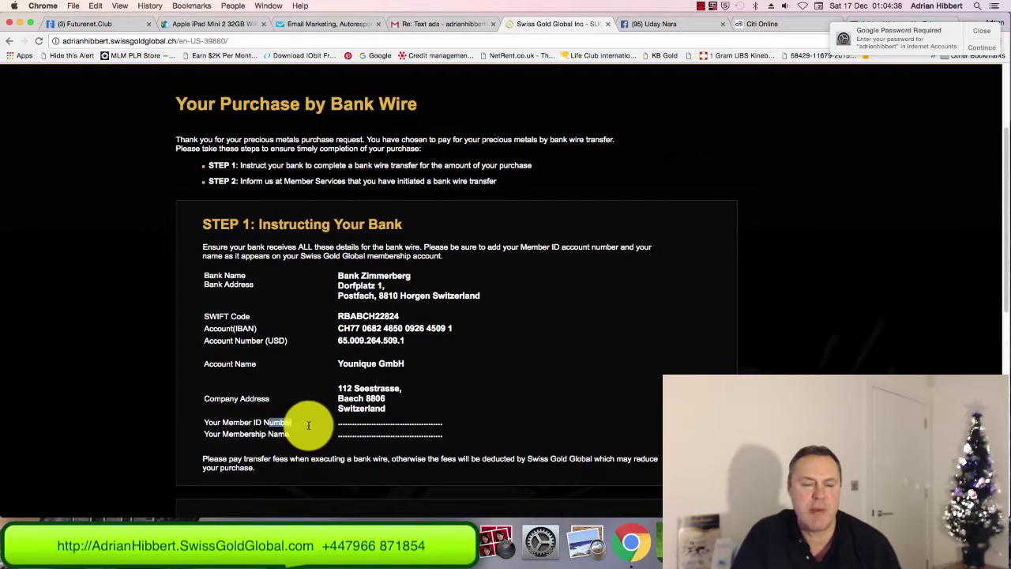
{"action": "left_click_drag", "start_coordinate": [338, 433], "coordinate": [361, 434]}
{"action": "scroll", "coordinate": [356, 433], "scroll_direction": "down", "scroll_amount": 4}
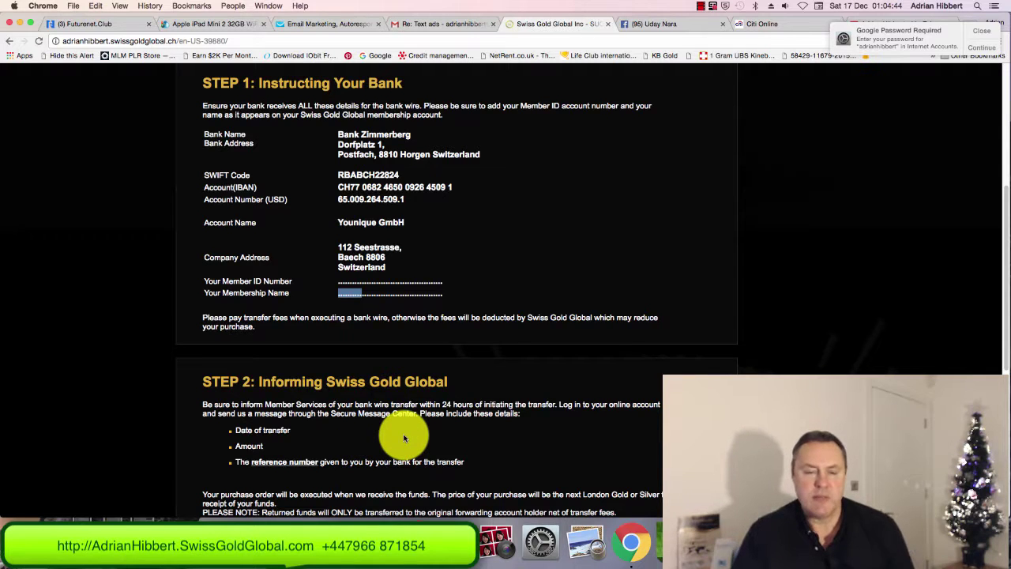
{"action": "scroll", "coordinate": [404, 435], "scroll_direction": "down", "scroll_amount": 1}
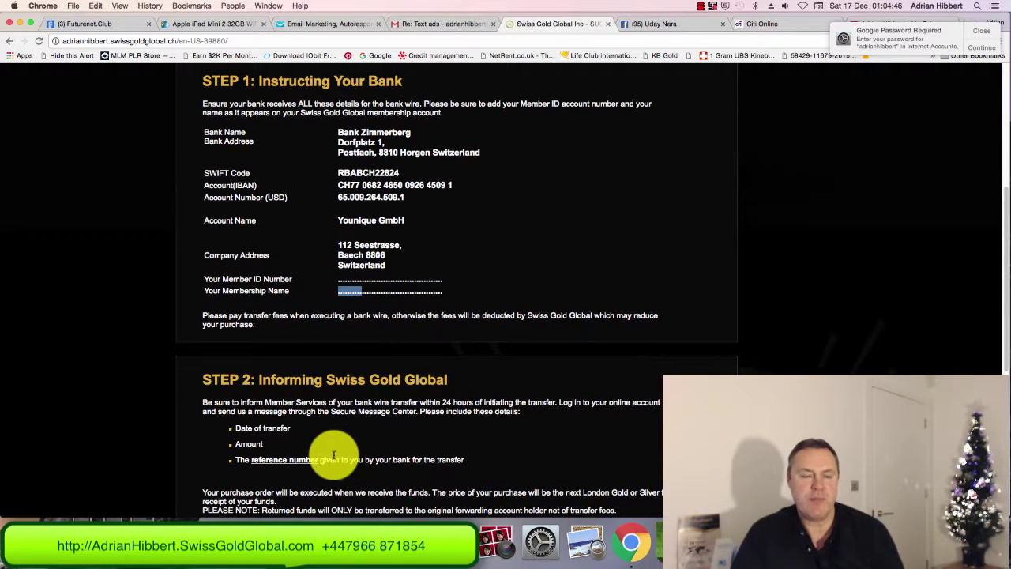
{"action": "scroll", "coordinate": [318, 456], "scroll_direction": "down", "scroll_amount": 8}
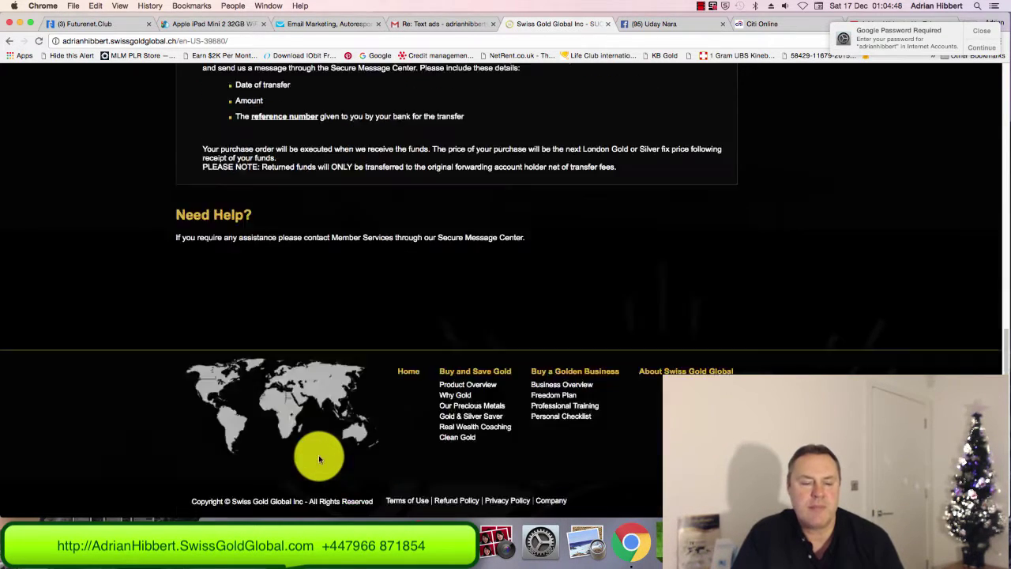
{"action": "scroll", "coordinate": [318, 454], "scroll_direction": "up", "scroll_amount": 5}
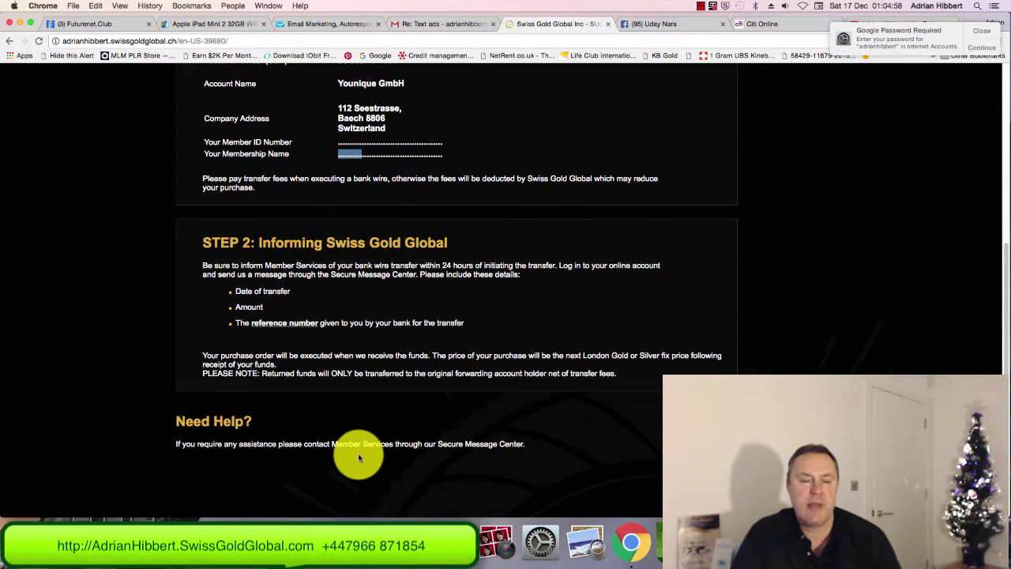
{"action": "scroll", "coordinate": [360, 456], "scroll_direction": "up", "scroll_amount": 1}
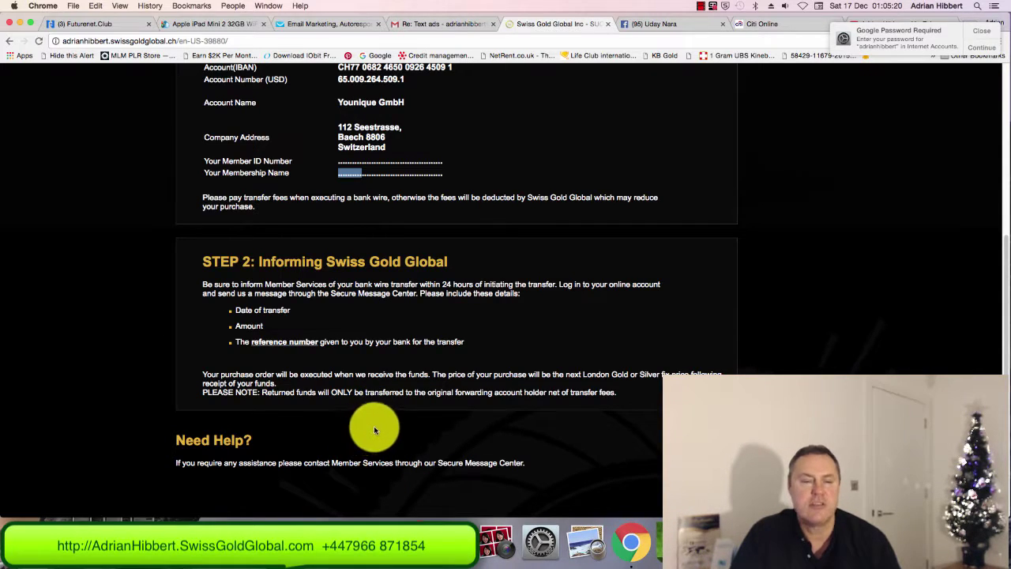
{"action": "scroll", "coordinate": [376, 430], "scroll_direction": "up", "scroll_amount": 2}
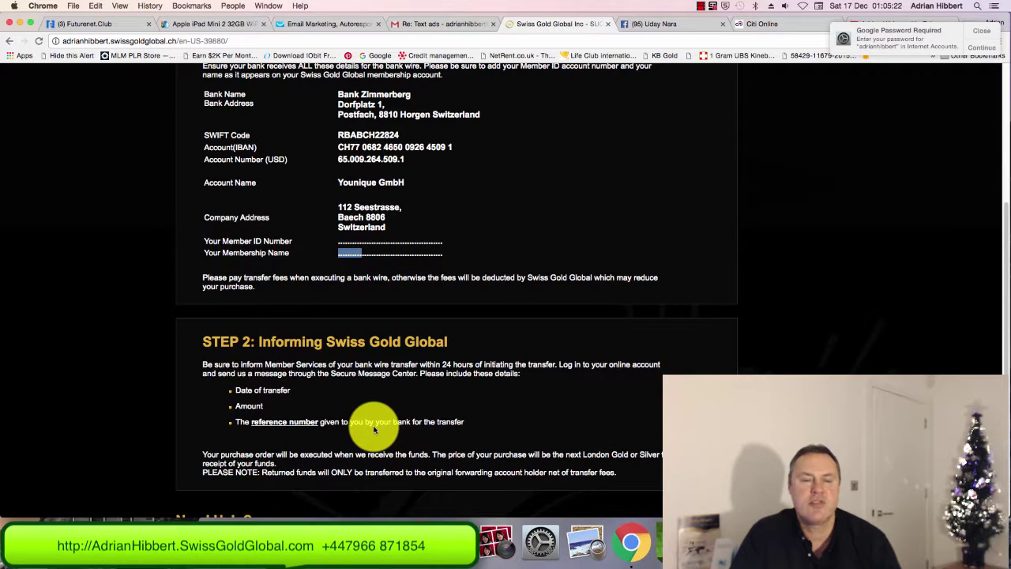